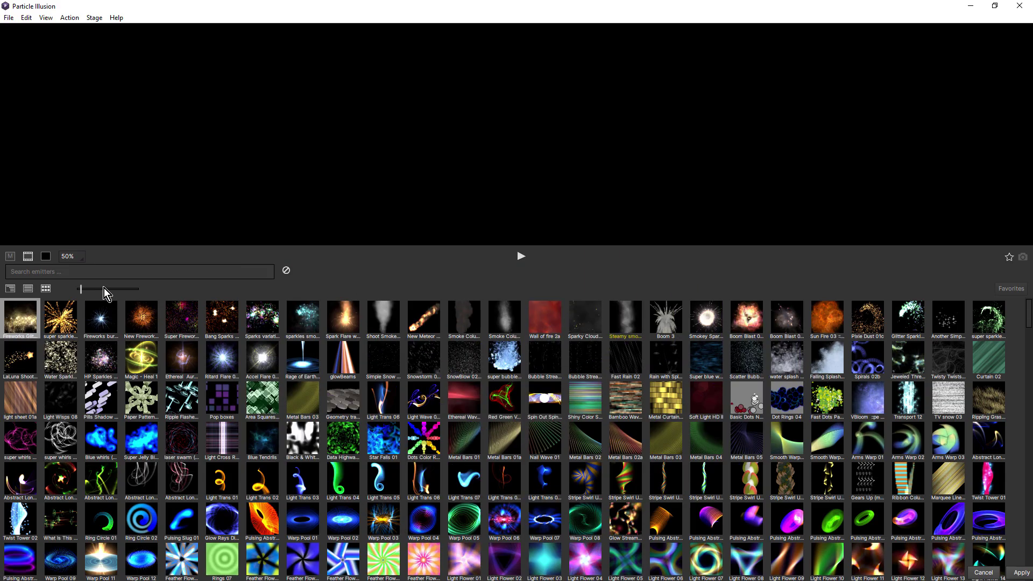
Step: Show the library as a list and browse Abstract through Emitters_2020.5 categories
left_click(11, 288)
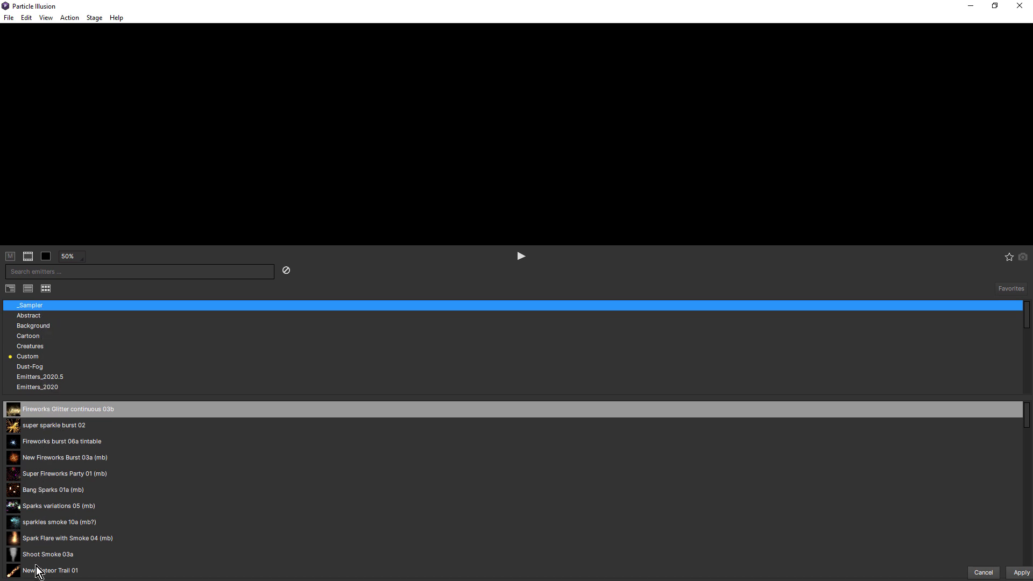
left_click(30, 315)
left_click(28, 329)
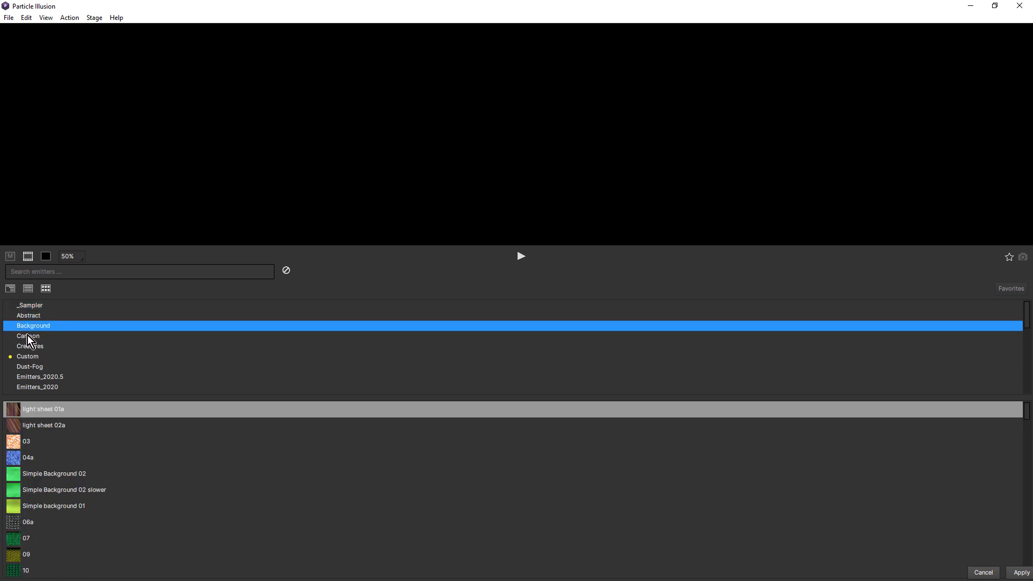
left_click(27, 334)
left_click(29, 346)
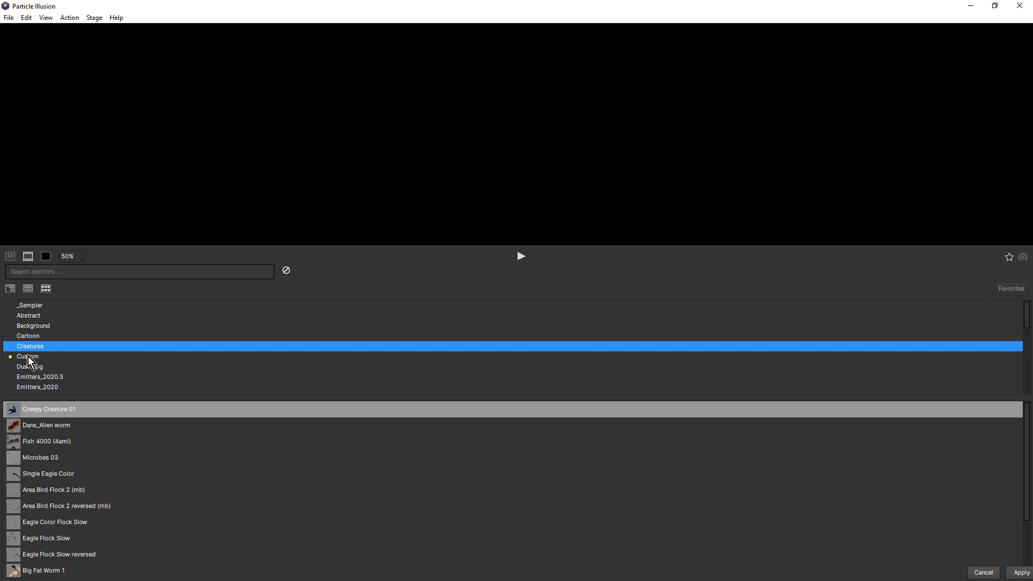
left_click(28, 356)
left_click(29, 365)
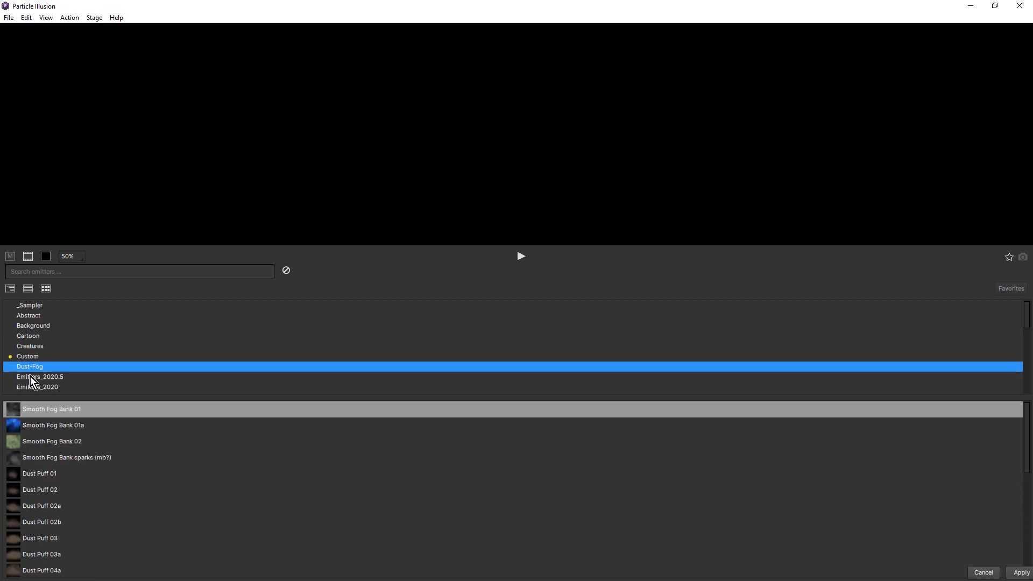
left_click(31, 377)
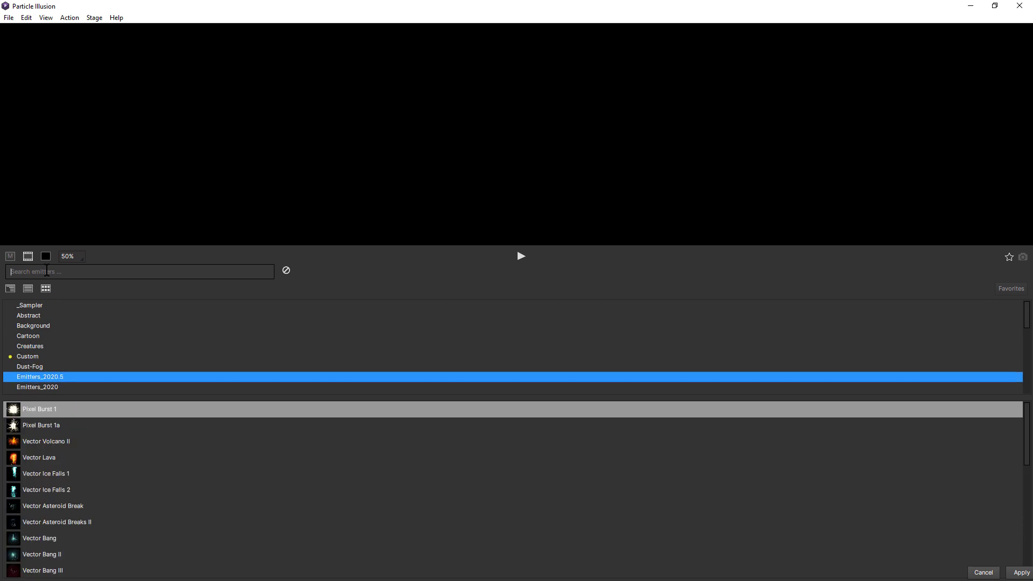
Step: Search 'glitter' and pick Smooth Laser Writer Glitter 2 from Emitters_2021.5
type("g")
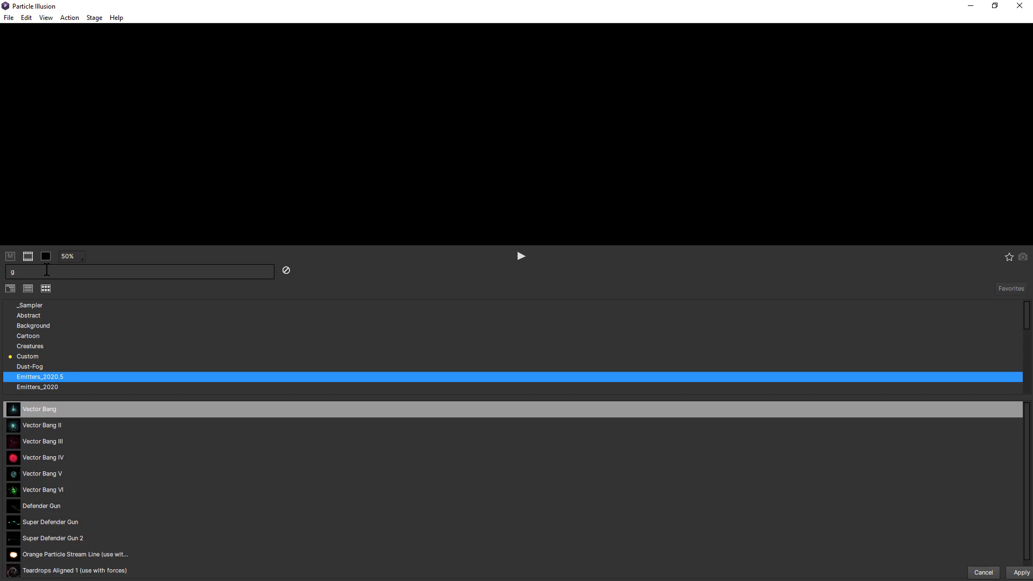
type("litter")
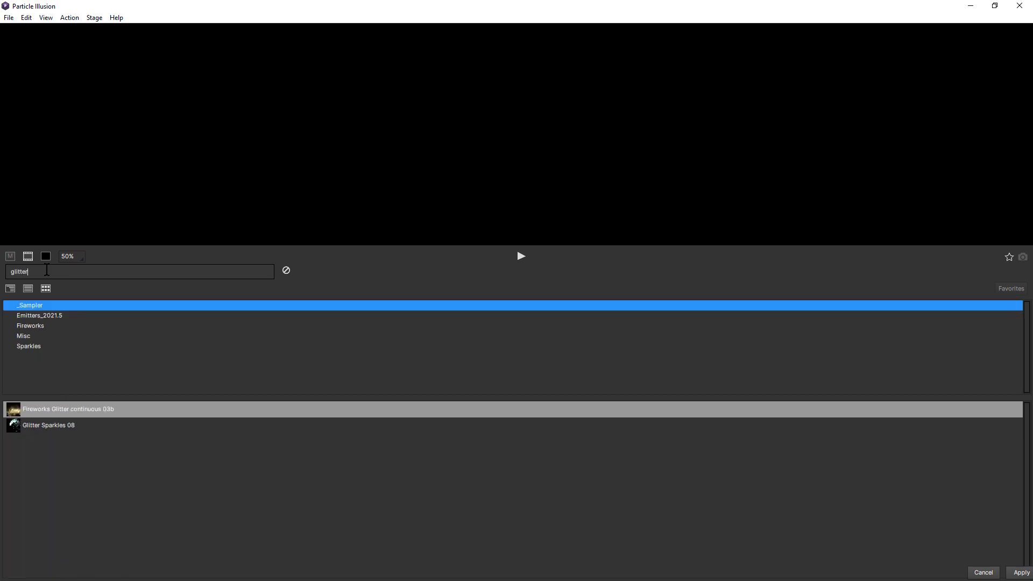
left_click(47, 317)
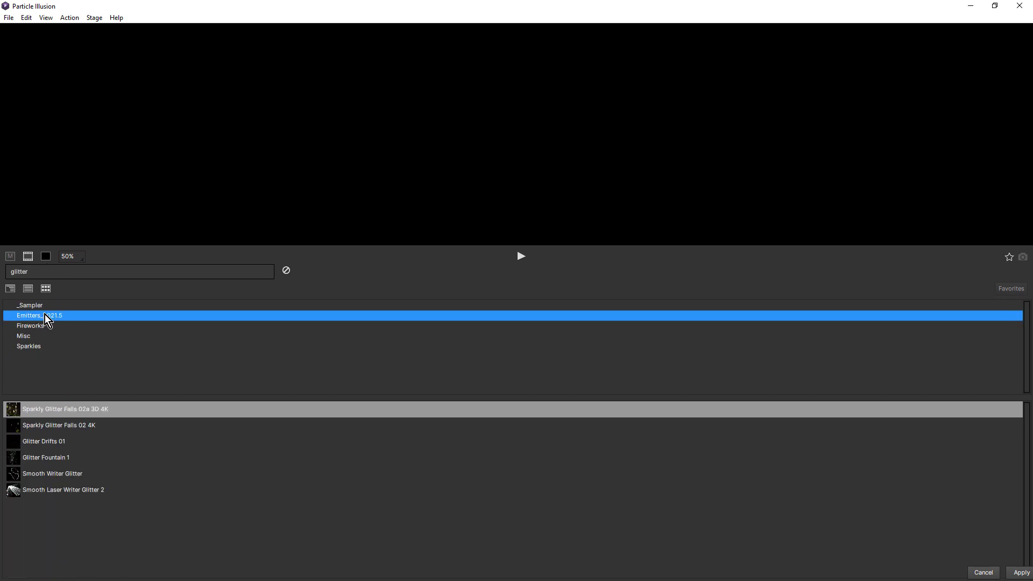
left_click(46, 490)
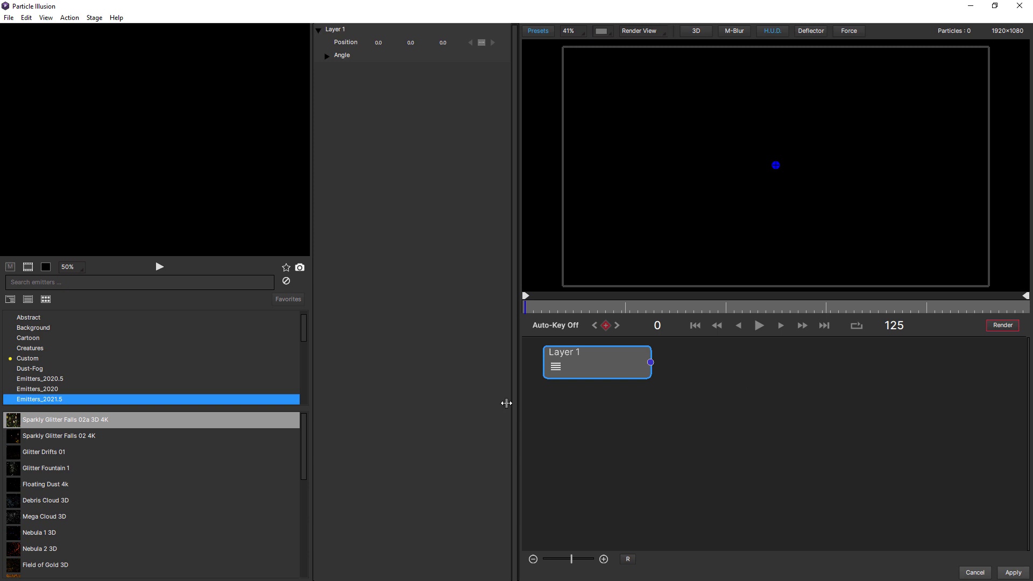
Step: Add Sparkly Glitter Falls 02a 3D 4K to the scene and inspect its colorful particle type
double_click(59, 423)
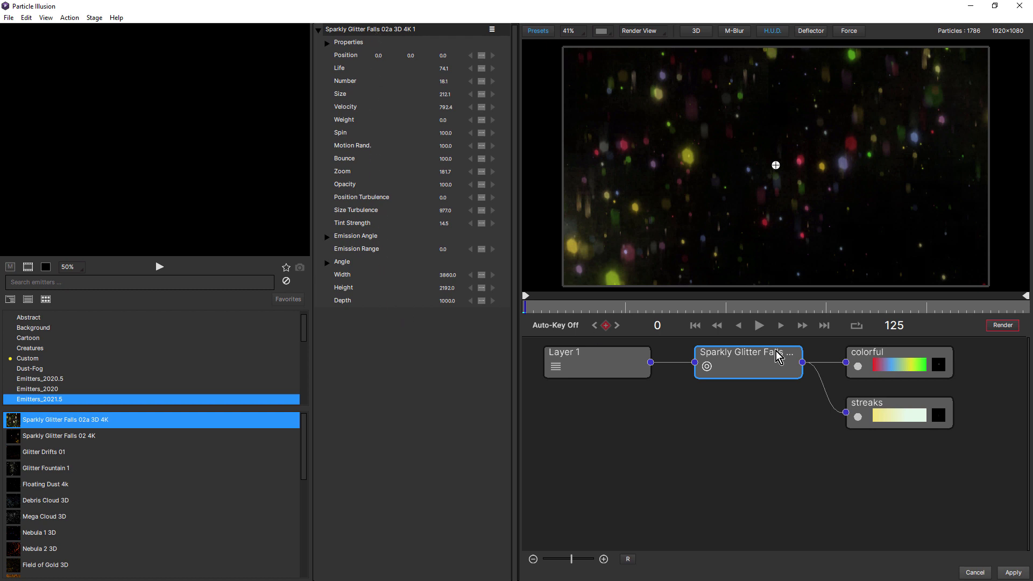
left_click(895, 368)
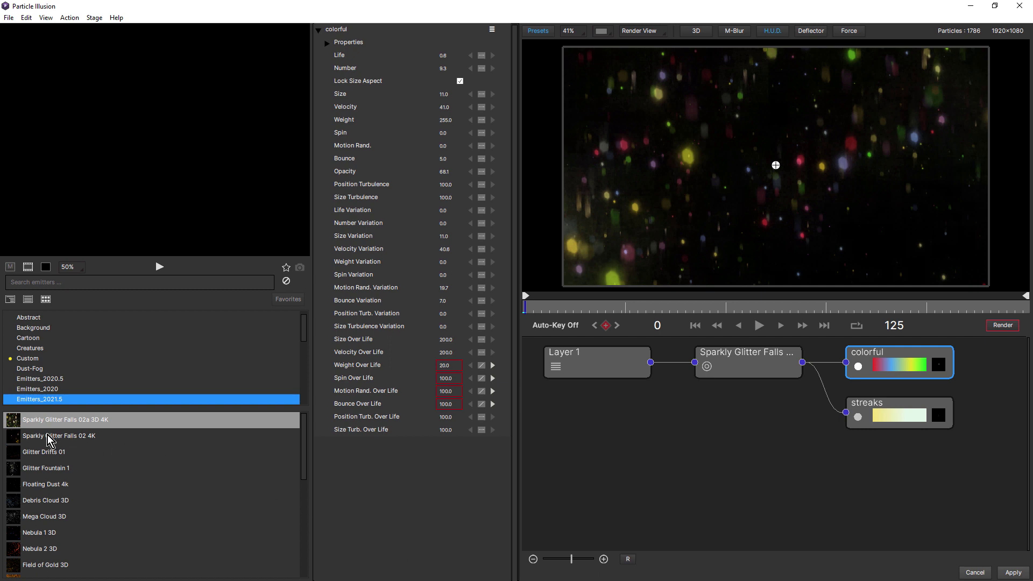
Step: Add Glitter Drifts 01, check its sparkle2 type, and move its node lower left
double_click(43, 456)
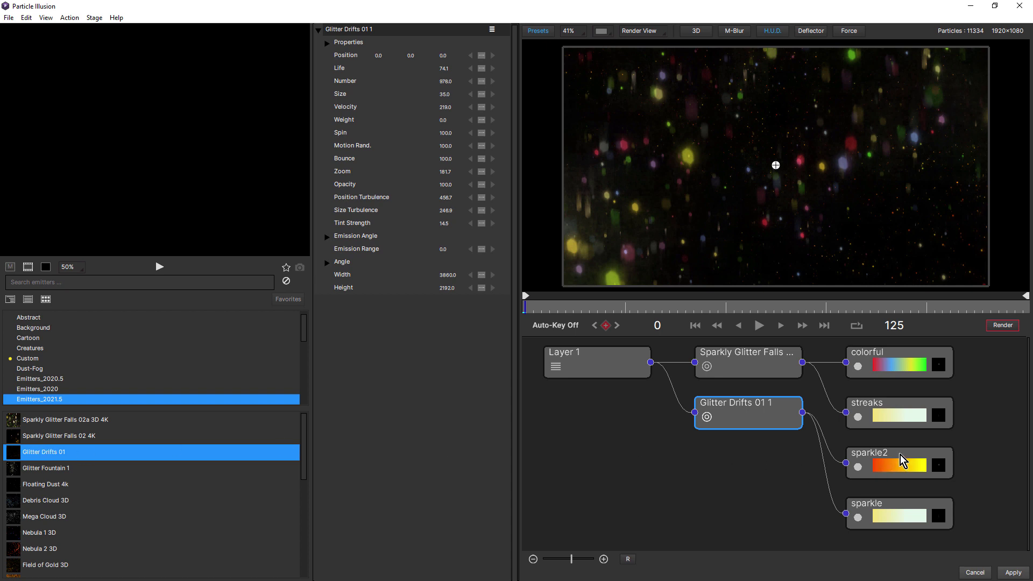
left_click(898, 452)
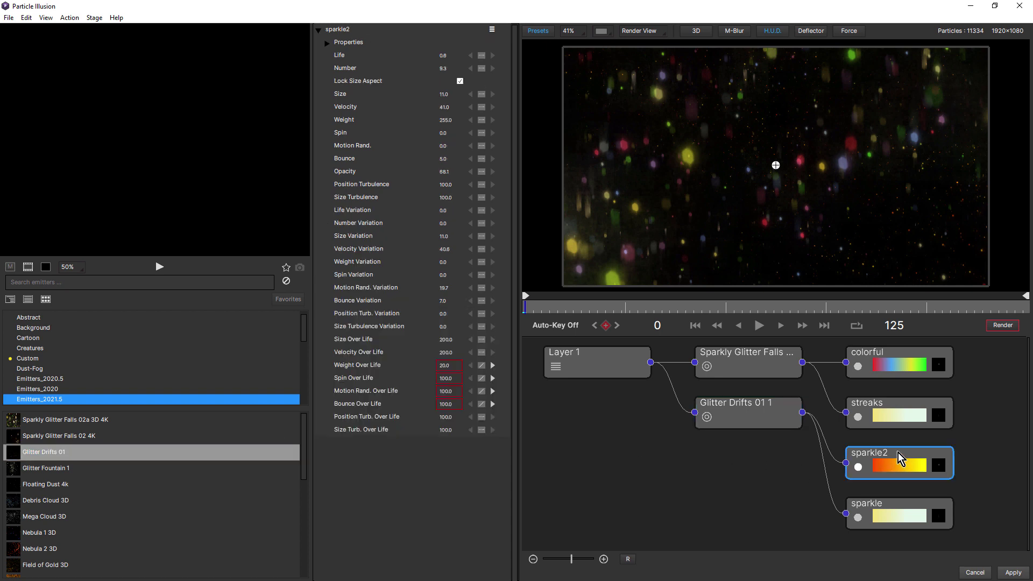
left_click(745, 415)
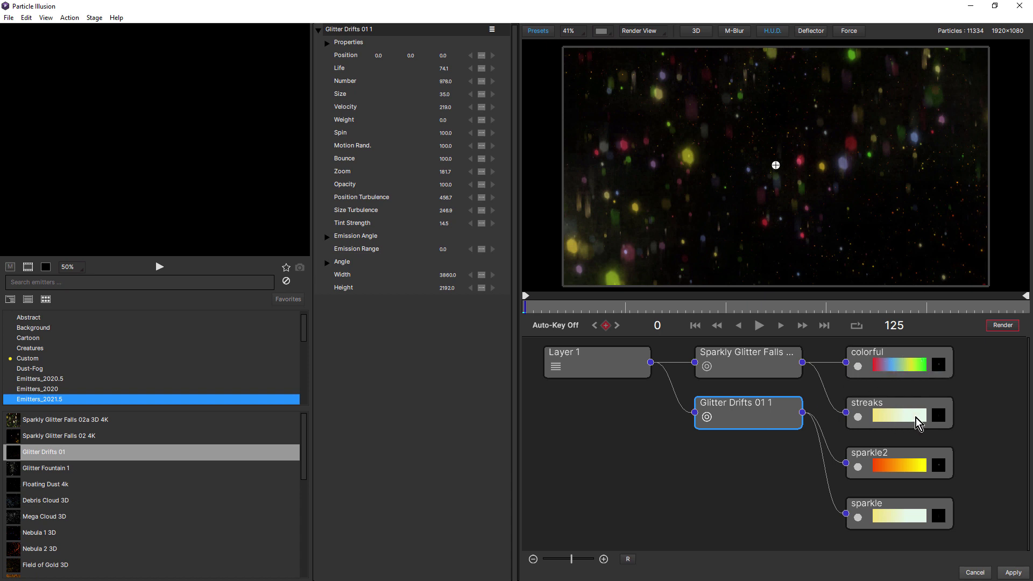
left_click_drag(753, 415, 672, 453)
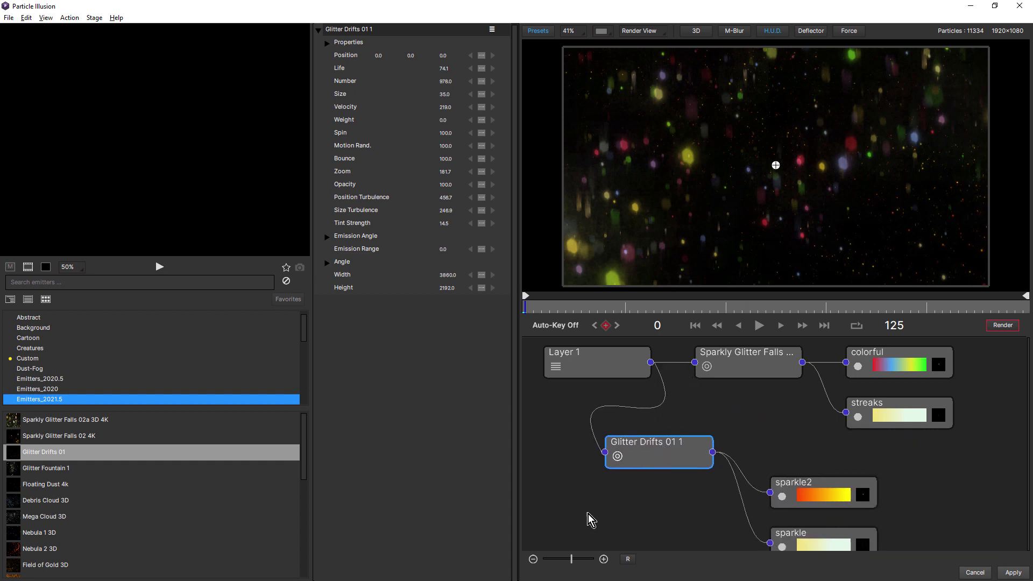
Step: Reset the node graph layout and delete the Sparkly Glitter Falls emitter
left_click_drag(571, 560, 583, 564)
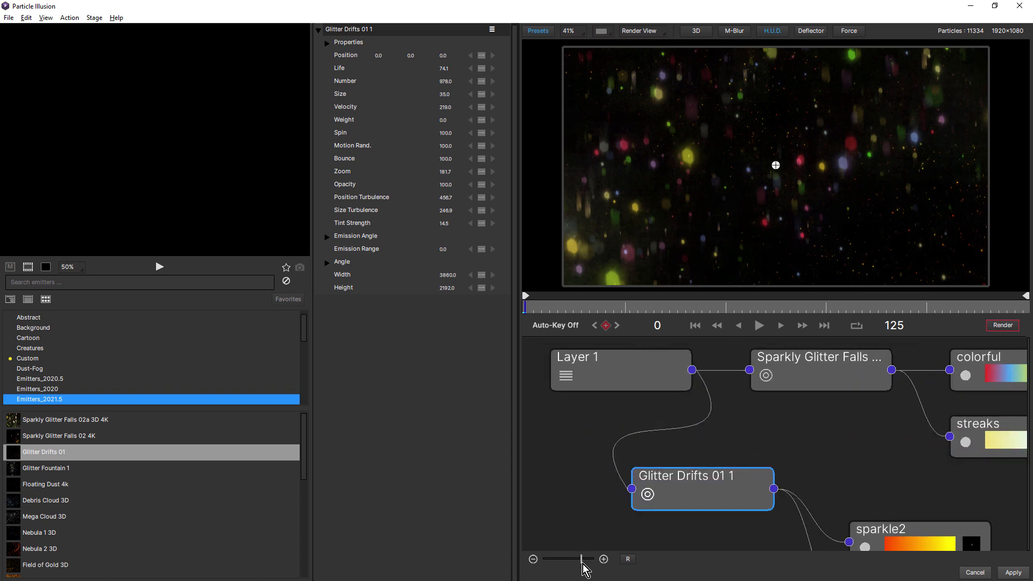
left_click(628, 559)
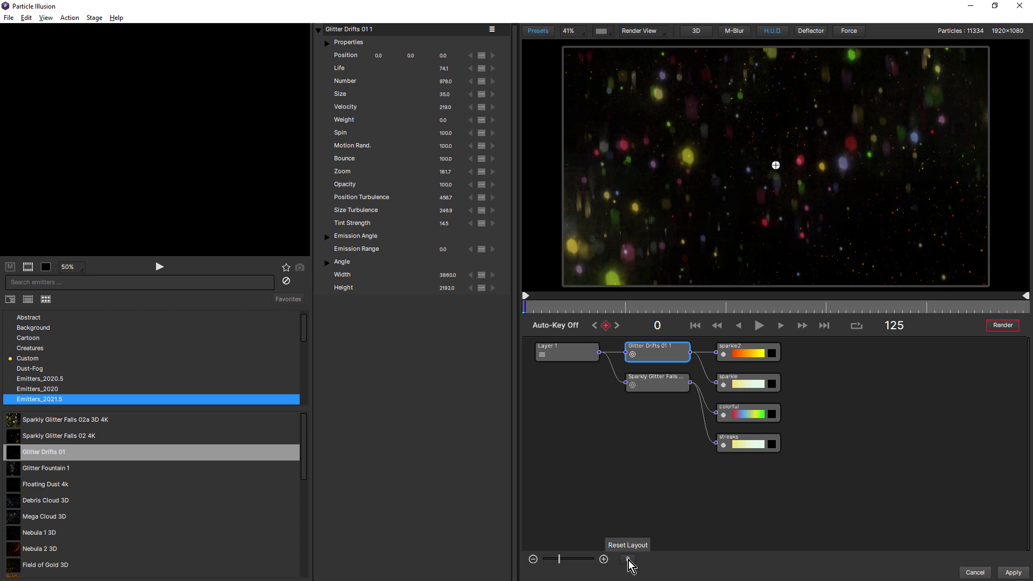
left_click_drag(560, 559, 571, 560)
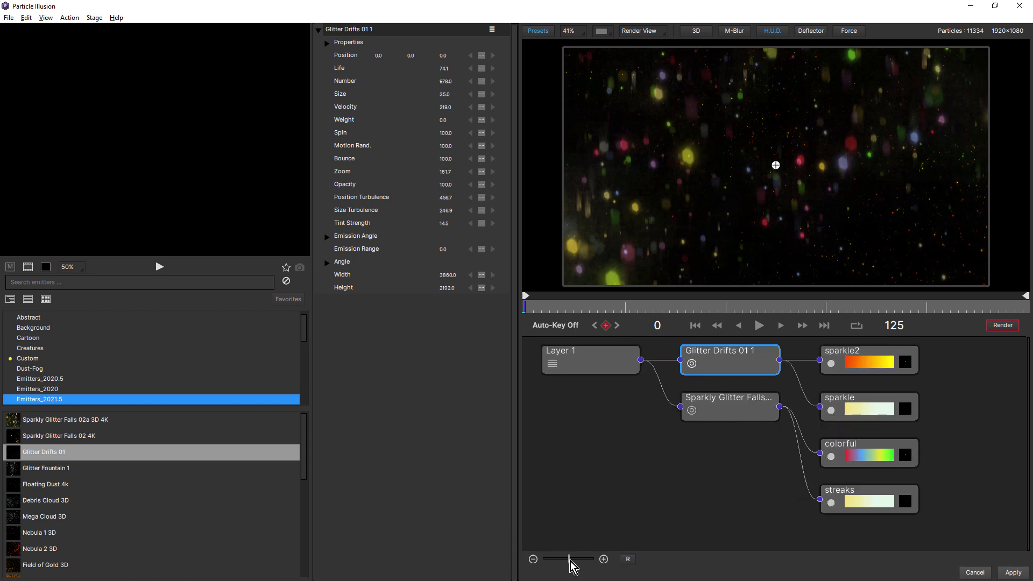
left_click(725, 404)
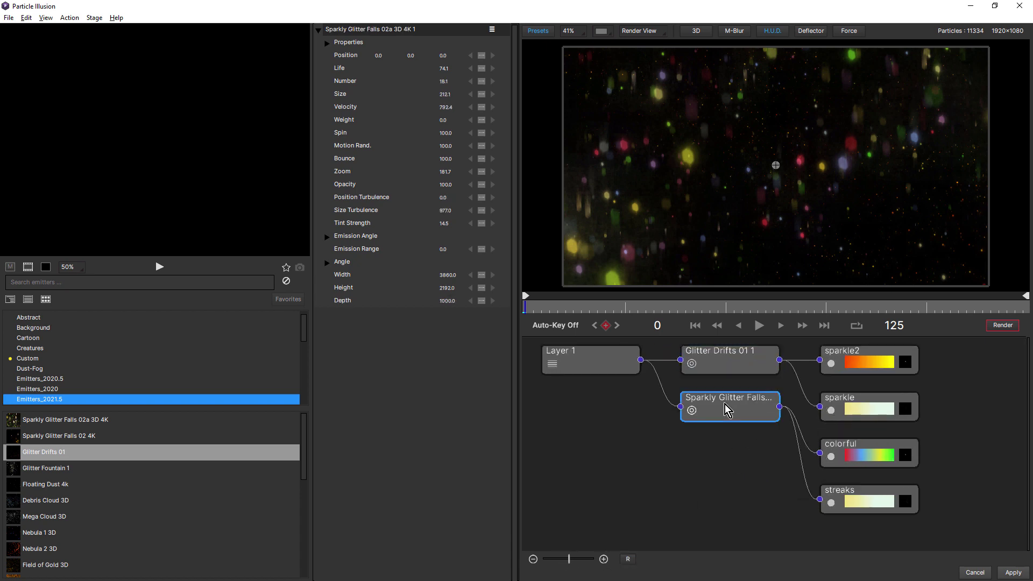
key("Delete")
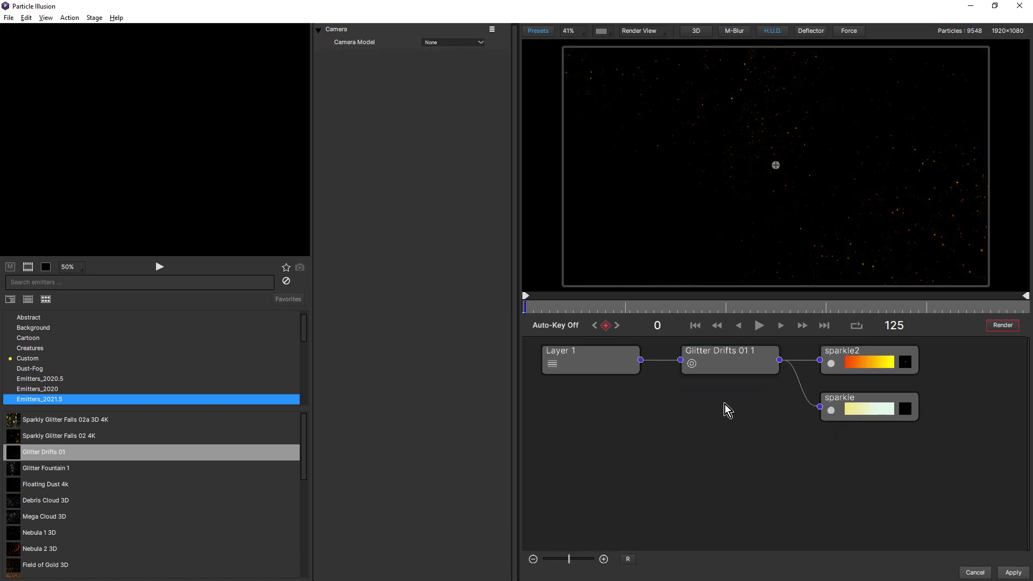
Step: Add two forces and two deflectors to Layer 1, then re-tidy the graph layout
left_click(848, 33)
left_click(849, 33)
left_click(818, 33)
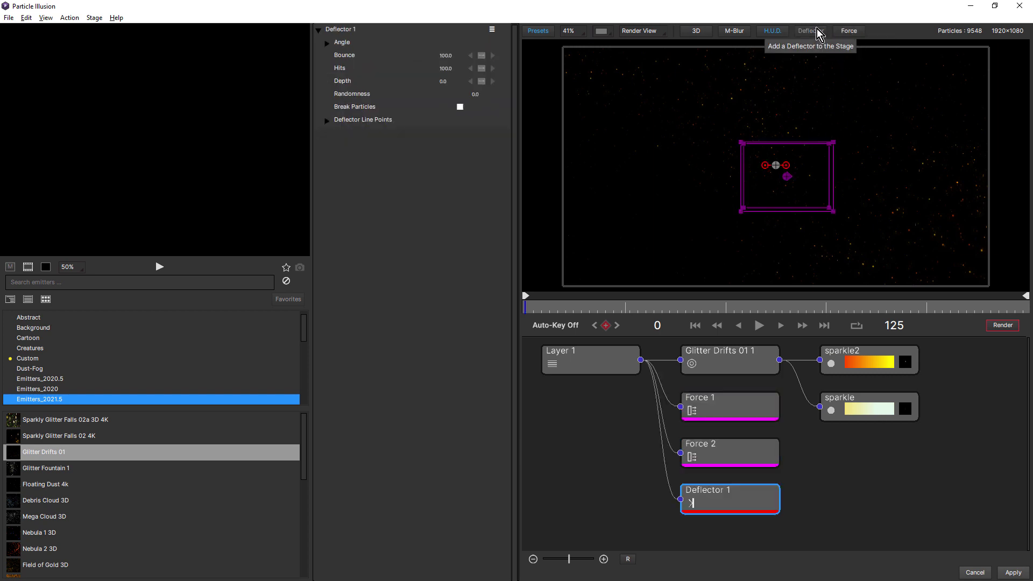
left_click(818, 33)
left_click_drag(825, 477, 820, 459)
left_click(733, 374)
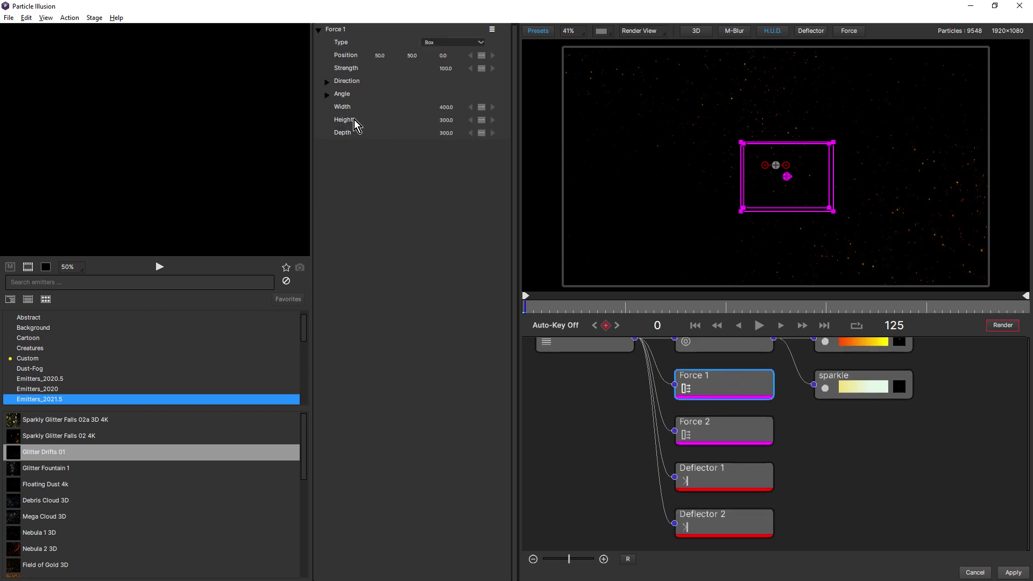
left_click(628, 558)
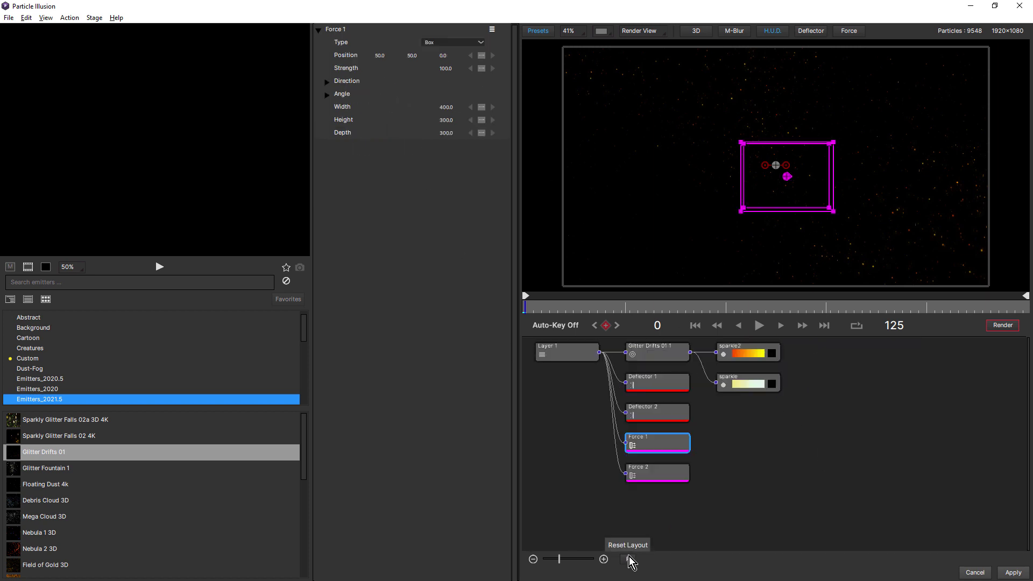
left_click(566, 391)
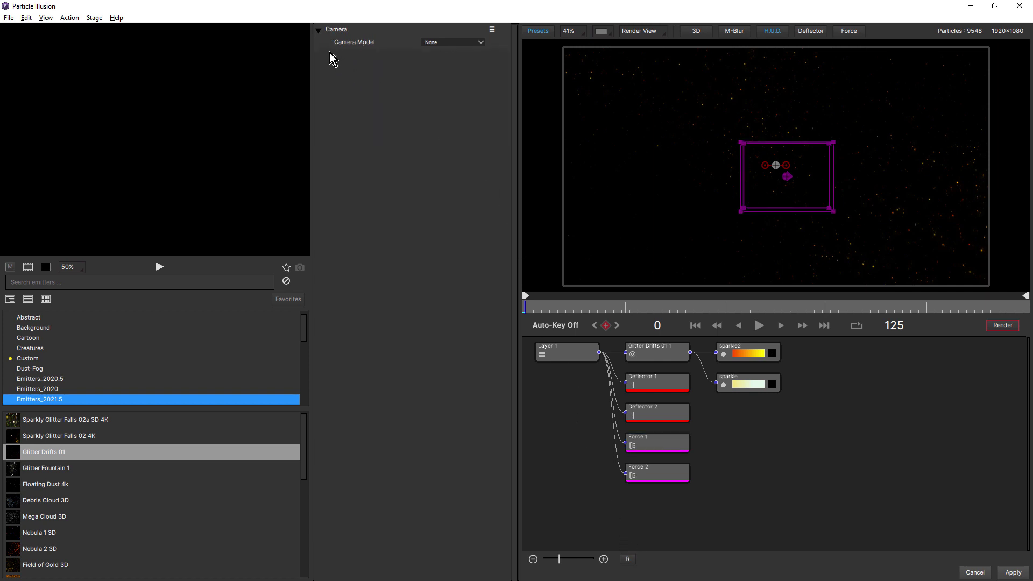
Step: Keep the project in 3D mode using the 3D/2D project toggle
left_click(704, 37)
left_click(388, 73)
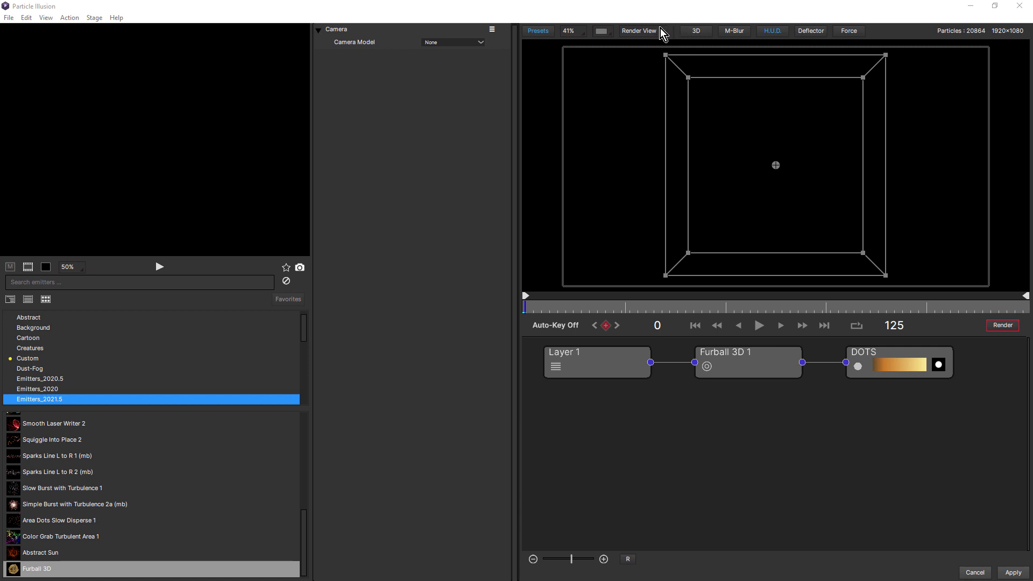
left_click(698, 35)
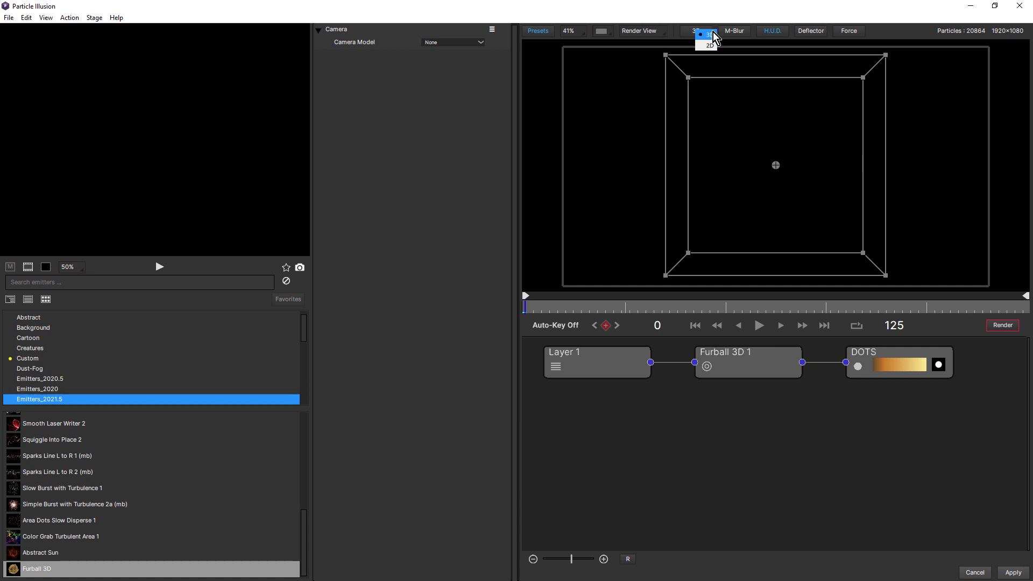
left_click(697, 34)
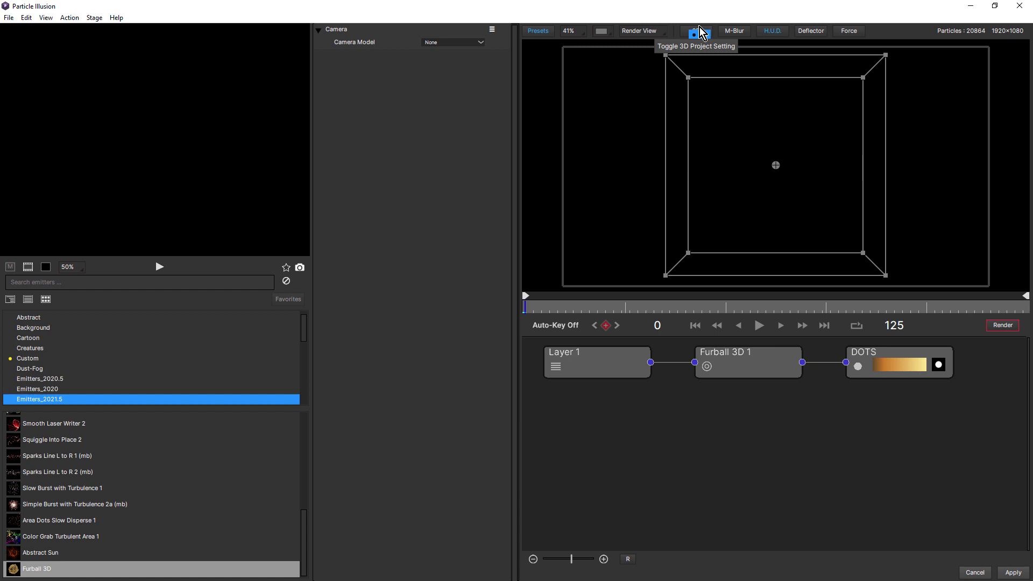
left_click(701, 34)
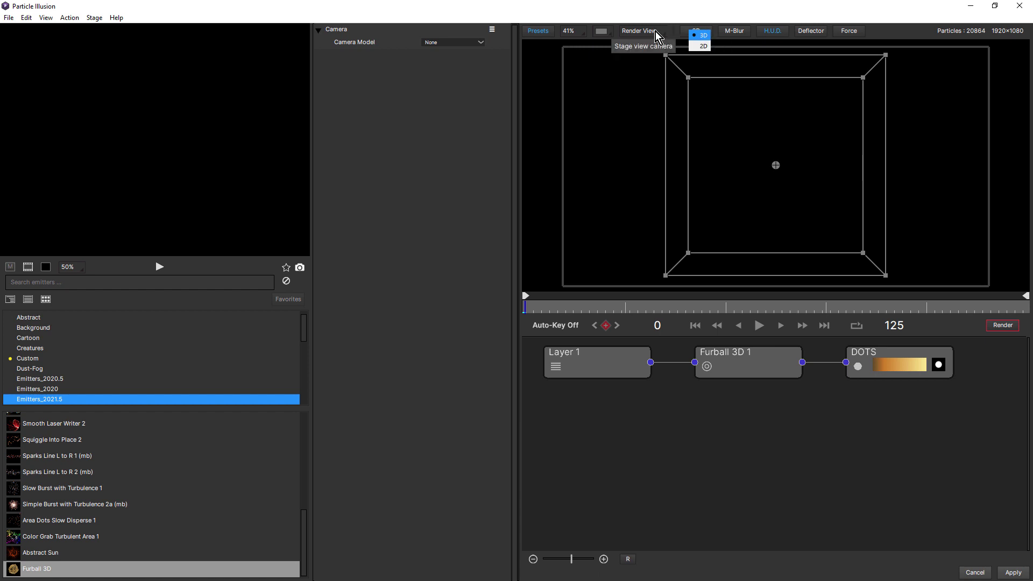
left_click(656, 31)
left_click(656, 31)
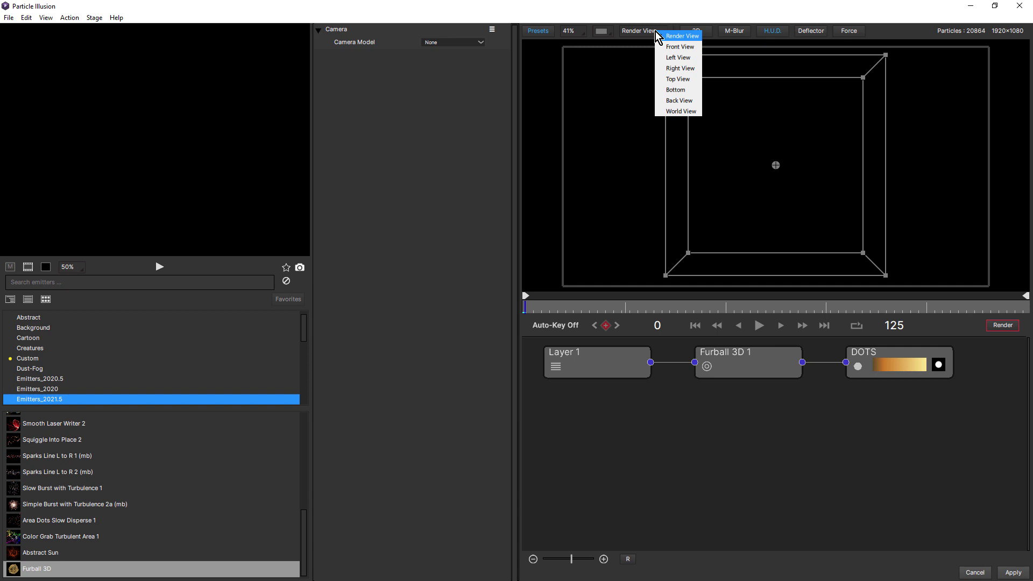
left_click(544, 34)
left_click(223, 36)
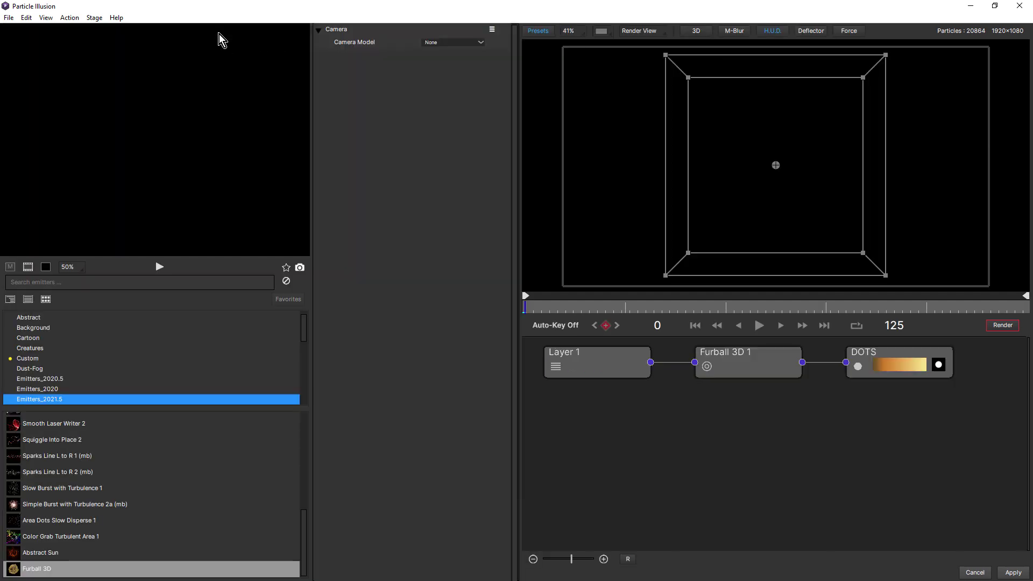
Step: Preview the Furball 3D animation, then stop playback
left_click(759, 325)
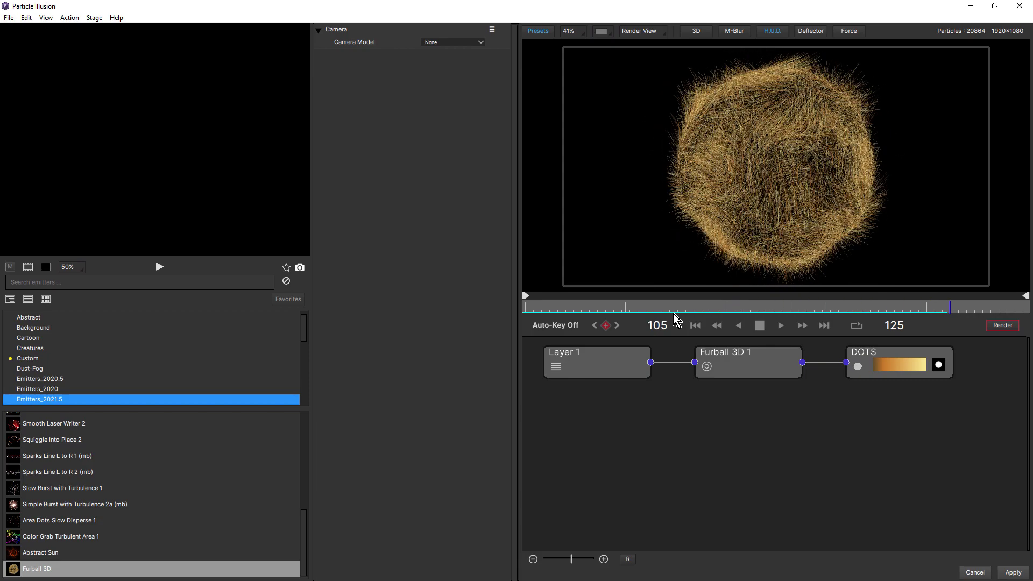
left_click(760, 326)
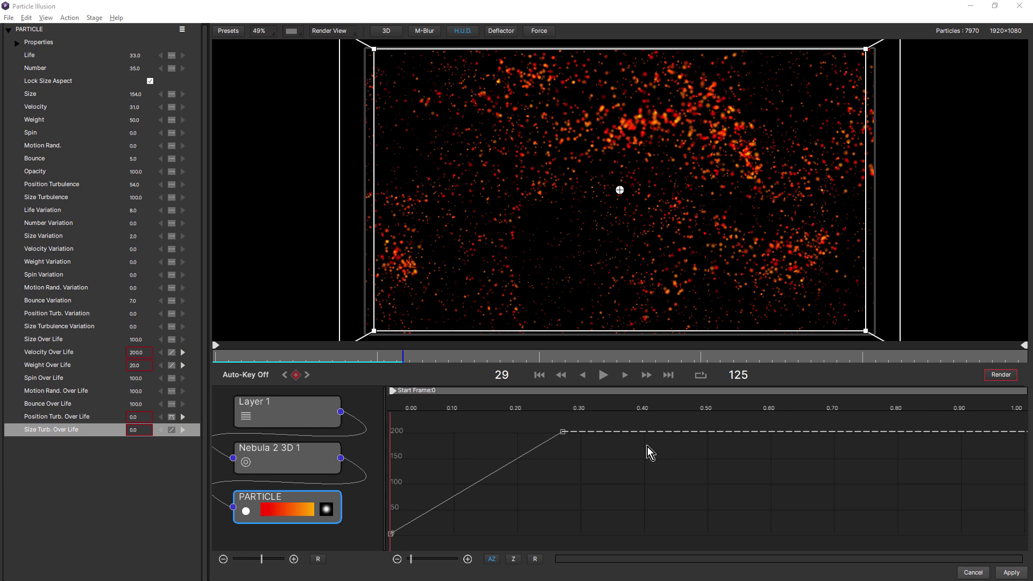
mouse_move(411, 559)
left_mouse_down()
mouse_move(434, 561)
mouse_move(419, 568)
left_mouse_up()
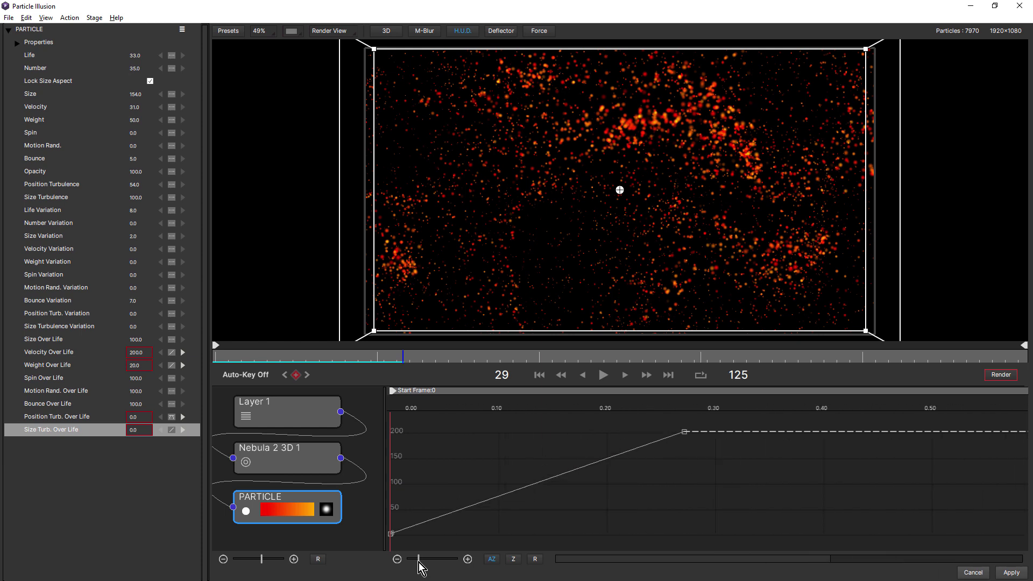
left_click(492, 559)
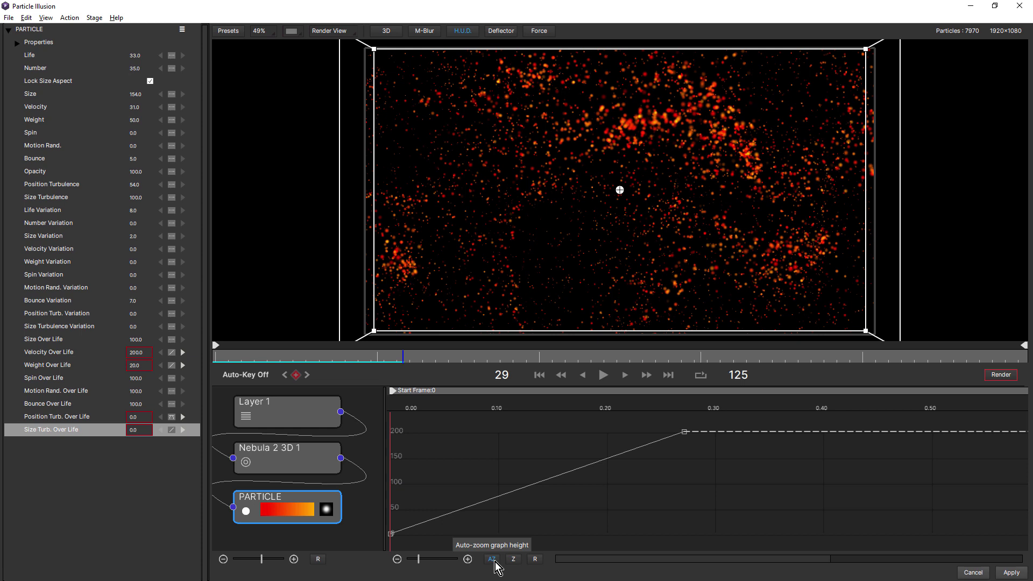
left_click_drag(401, 198, 451, 263)
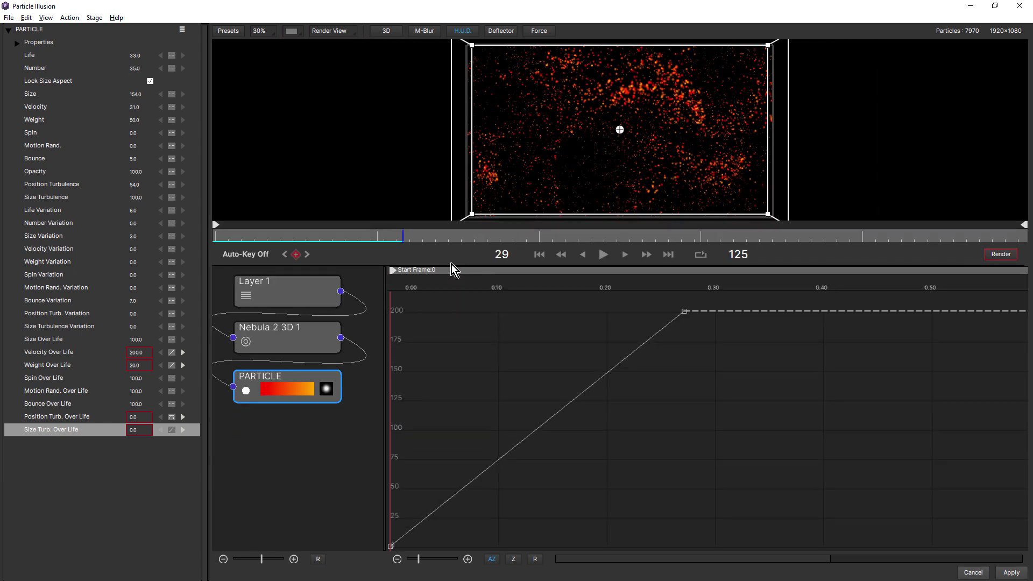
left_click(492, 558)
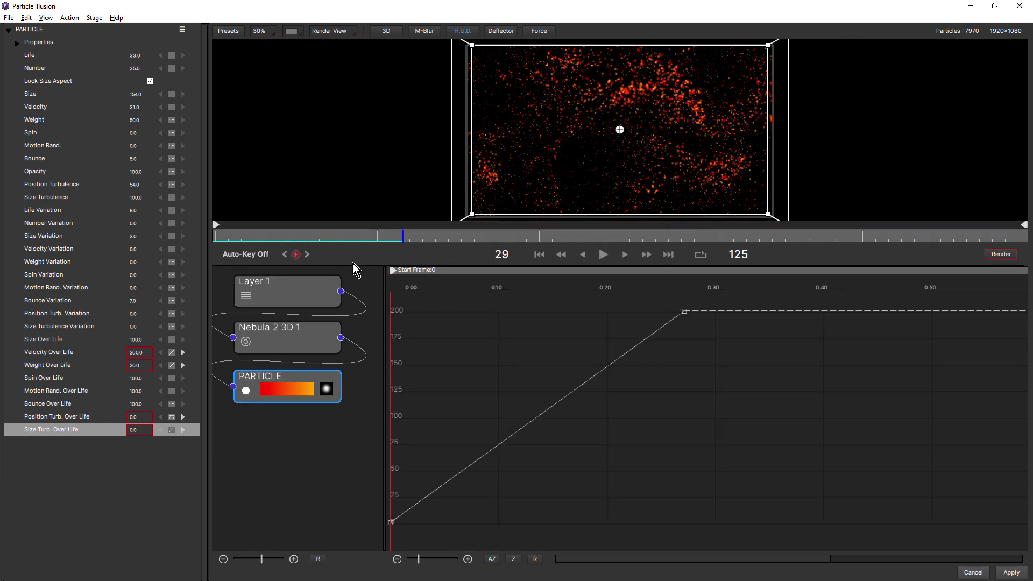
left_click_drag(355, 266, 442, 380)
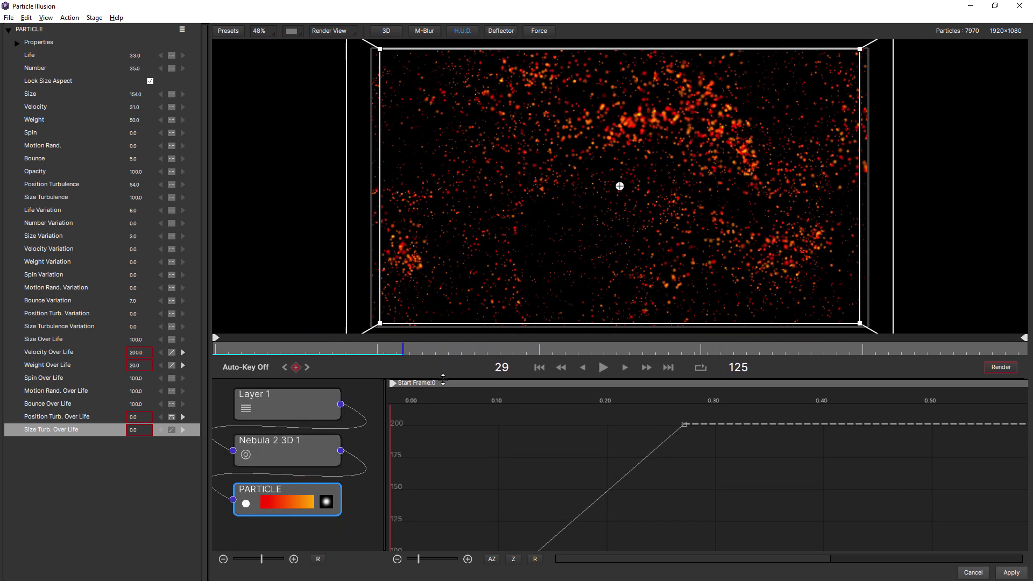
left_click(514, 559)
left_click_drag(419, 559, 452, 559)
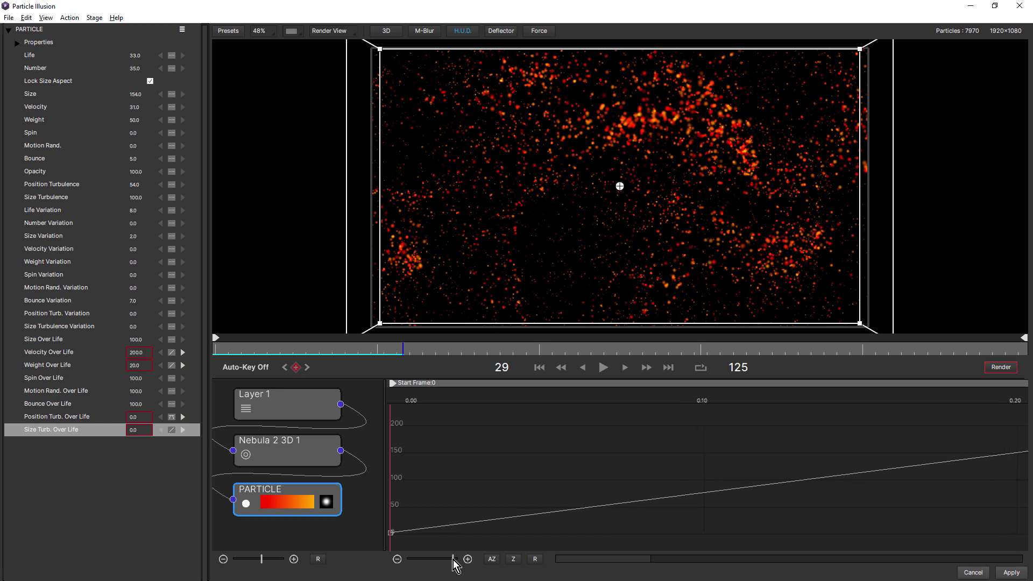
left_click_drag(417, 379, 423, 437)
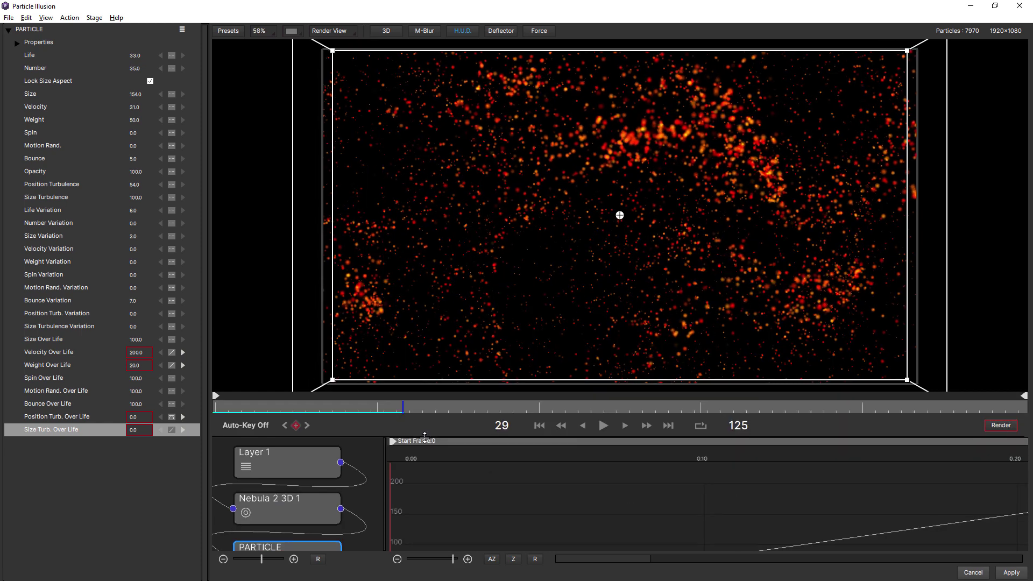
left_click(536, 559)
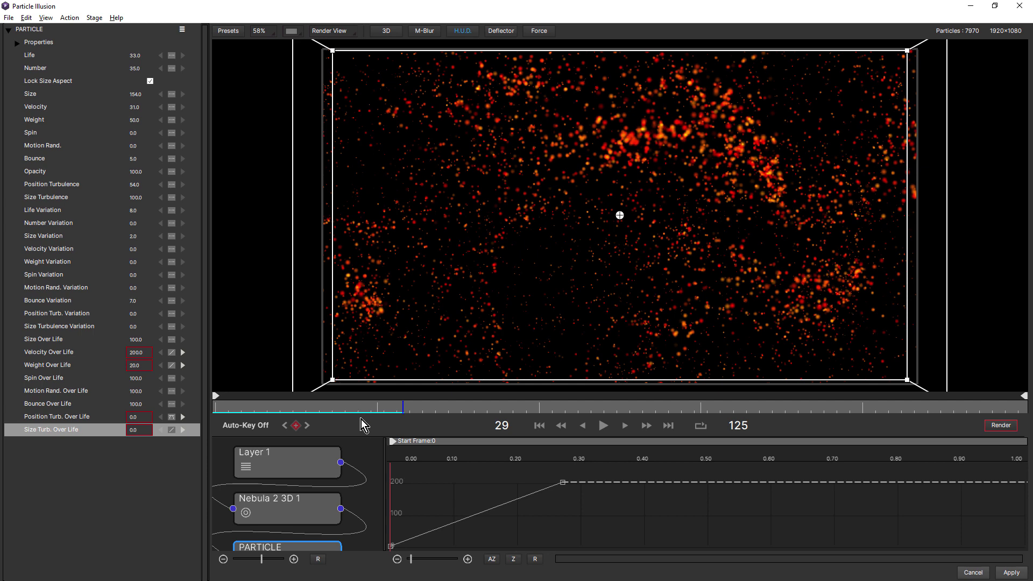
left_click_drag(362, 435, 409, 272)
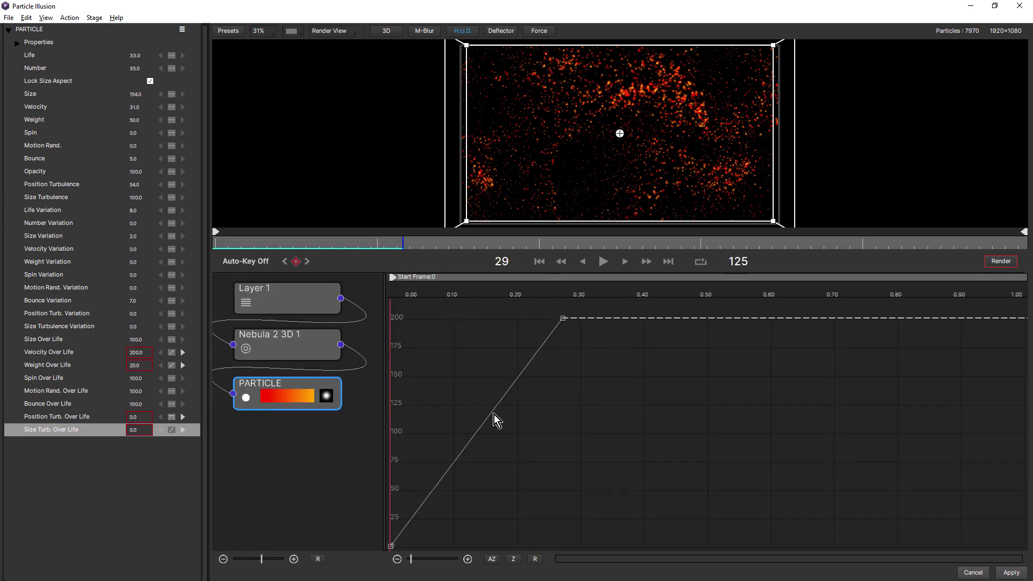
double_click(563, 317)
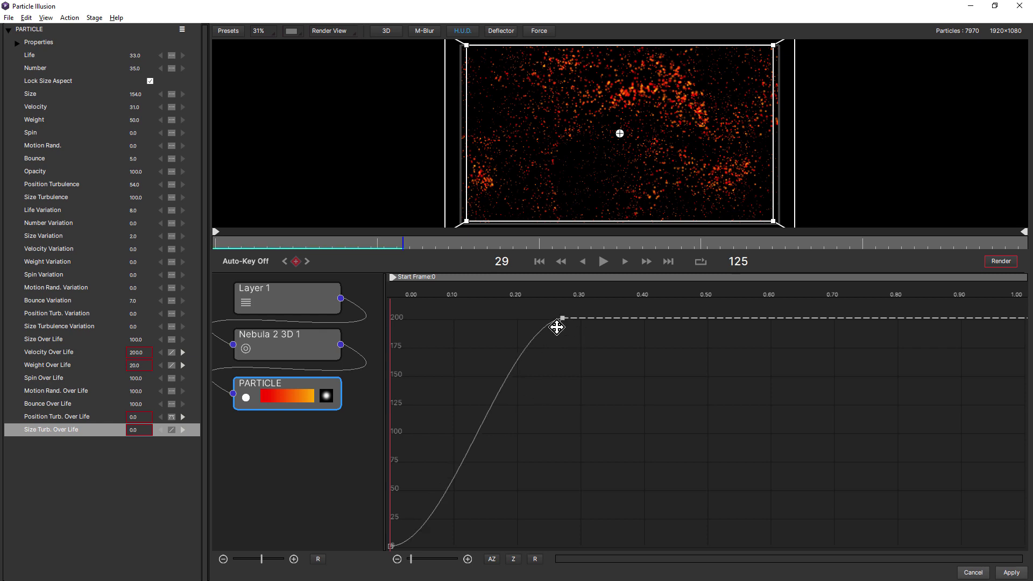
left_click_drag(556, 327, 463, 318)
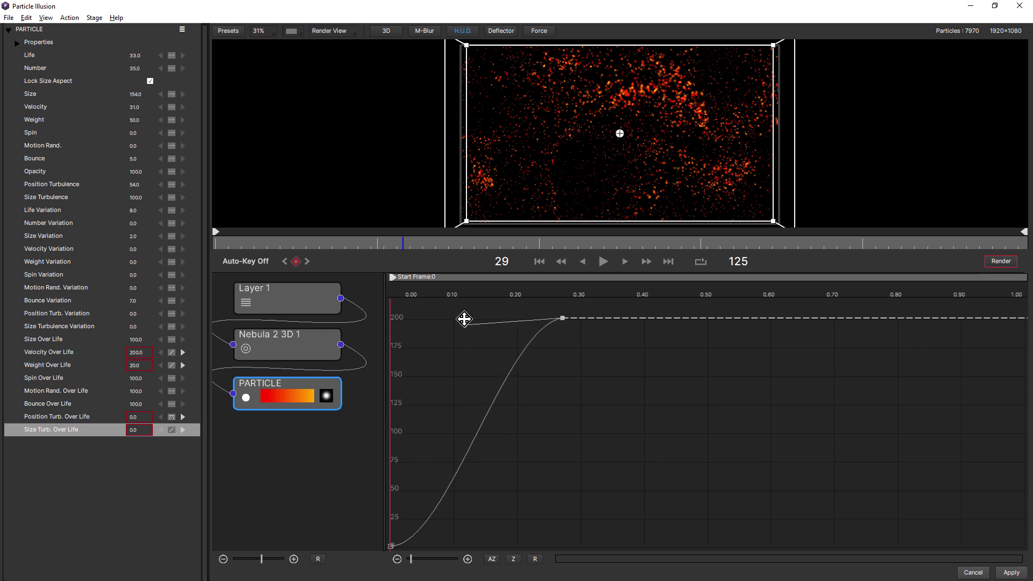
double_click(391, 545)
left_click_drag(397, 540, 489, 545)
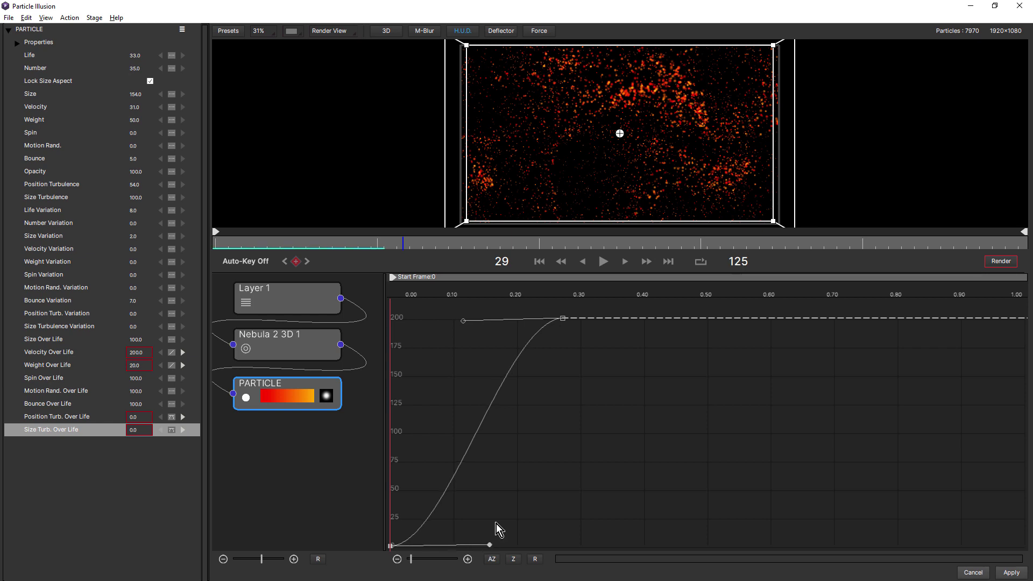
double_click(562, 318)
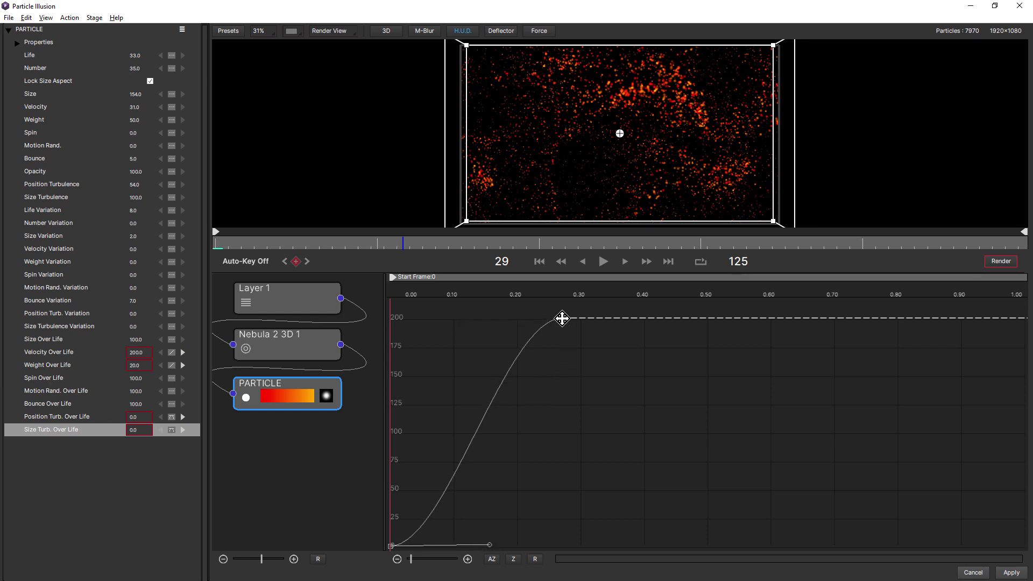
double_click(391, 545)
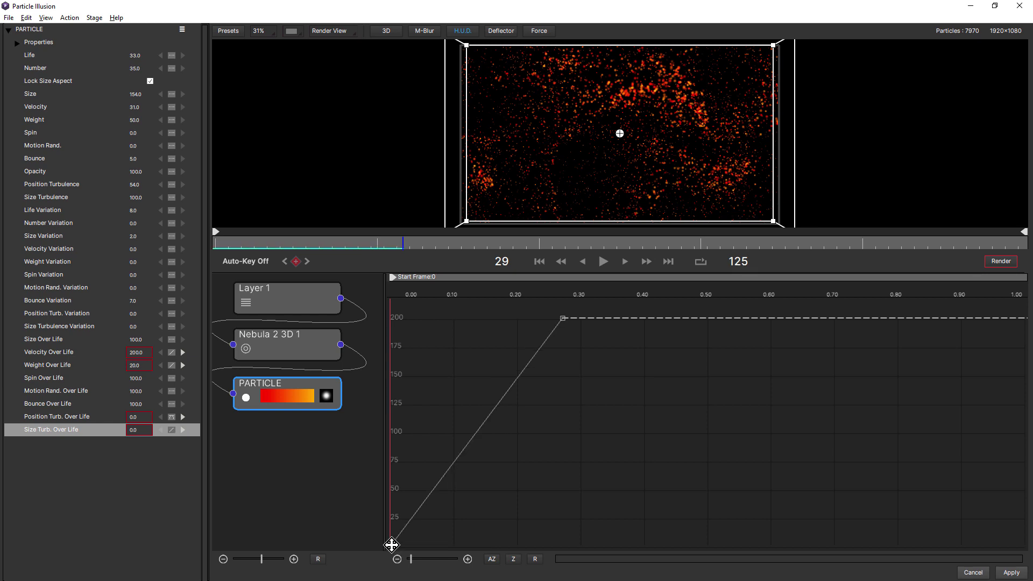